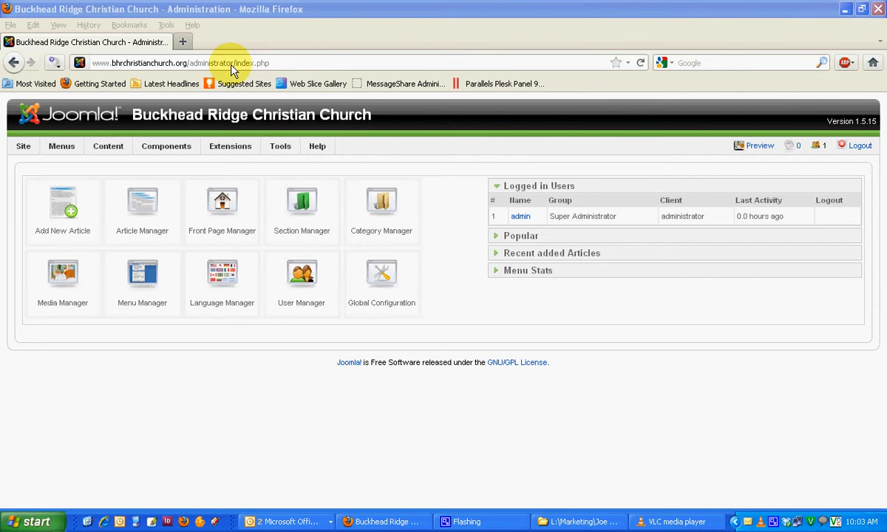
Step: Preview the live church website and look over its home page and navigation links
click(761, 149)
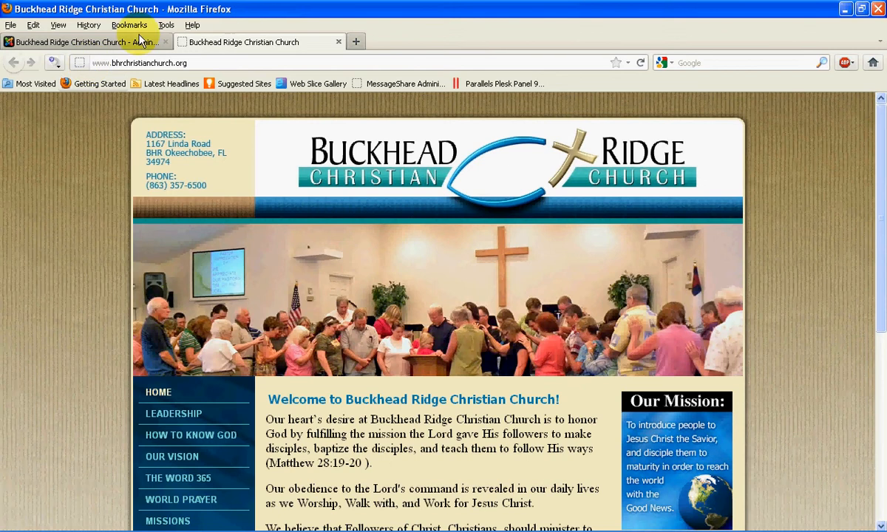
click(87, 42)
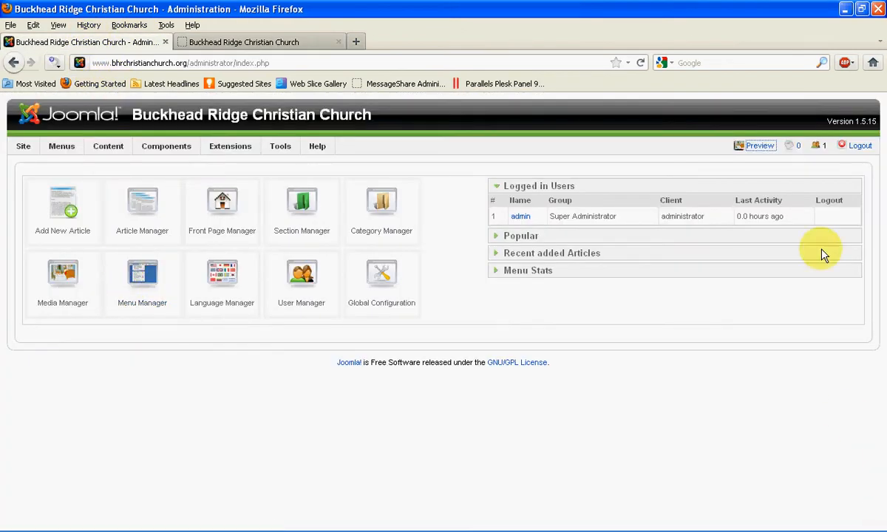
click(285, 46)
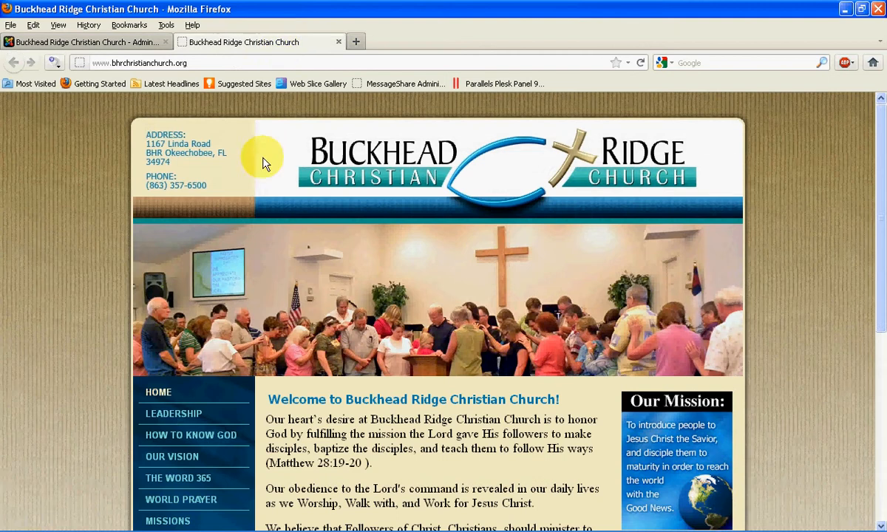
scroll(25, 196, down, 3)
scroll(25, 198, down, 4)
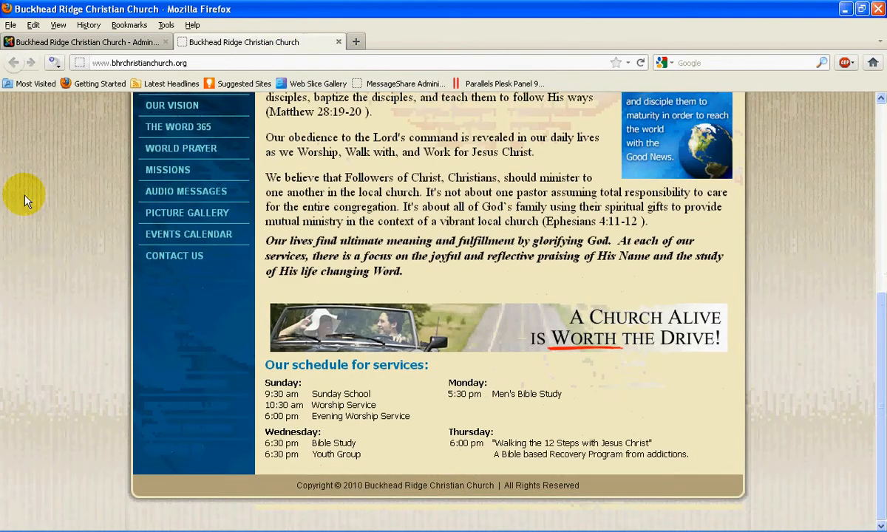
scroll(24, 199, up, 5)
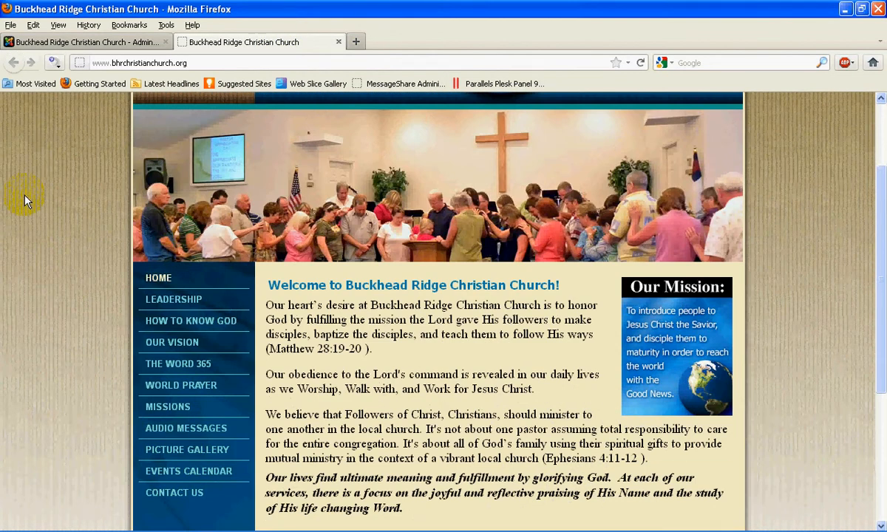
scroll(24, 198, up, 3)
scroll(24, 198, down, 3)
scroll(25, 198, down, 2)
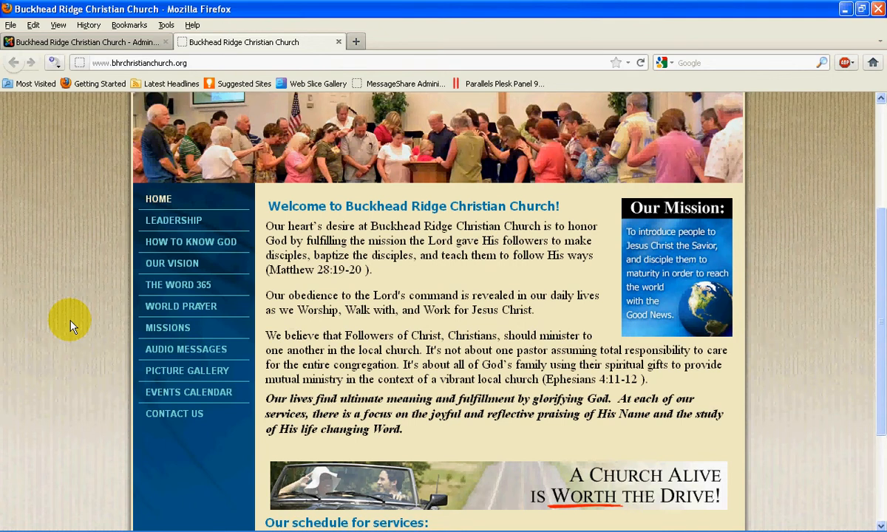
scroll(85, 274, up, 4)
scroll(87, 279, down, 2)
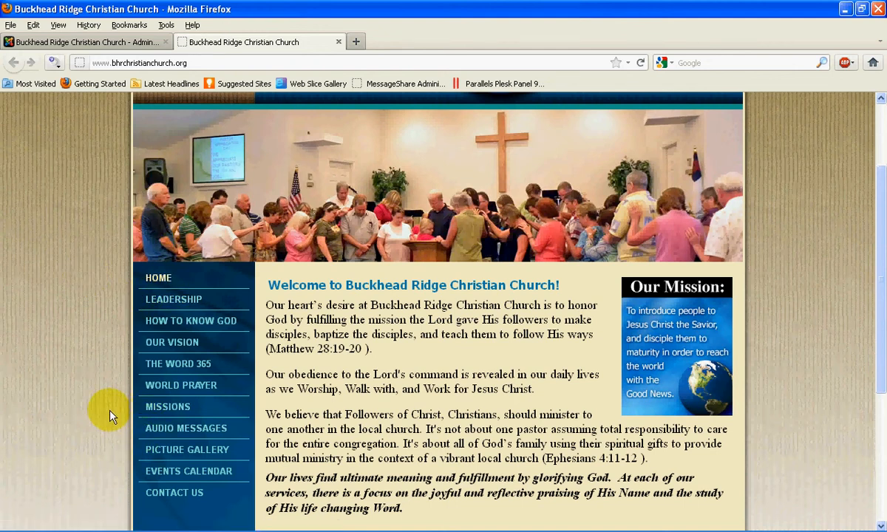
Step: View the Leadership and How to Know God pages on the live site
click(185, 299)
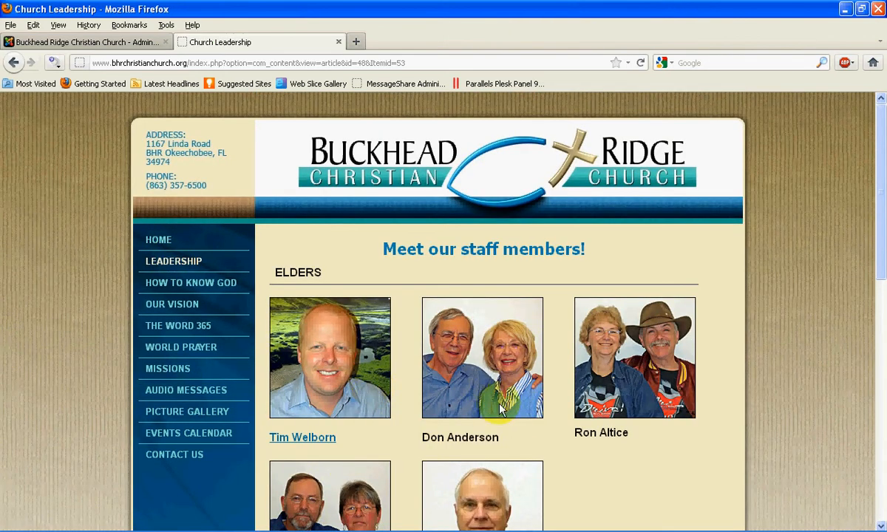
scroll(485, 432, down, 8)
scroll(484, 429, up, 8)
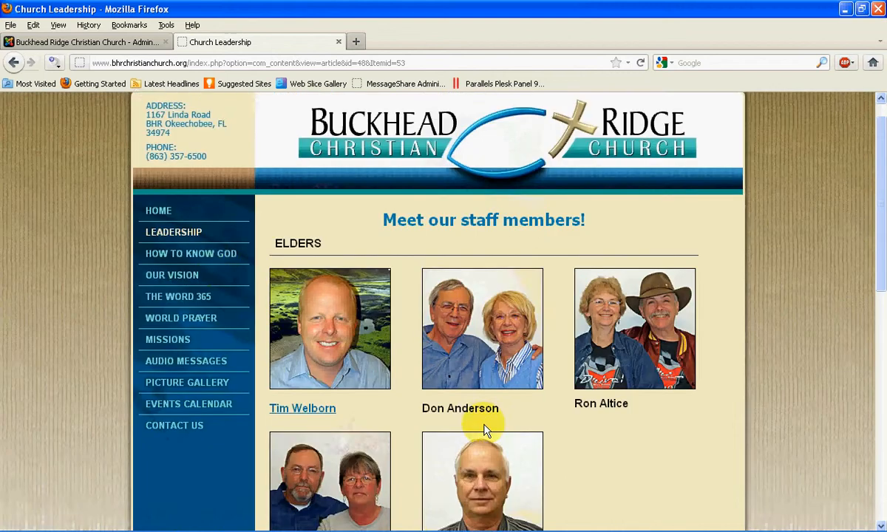
click(208, 287)
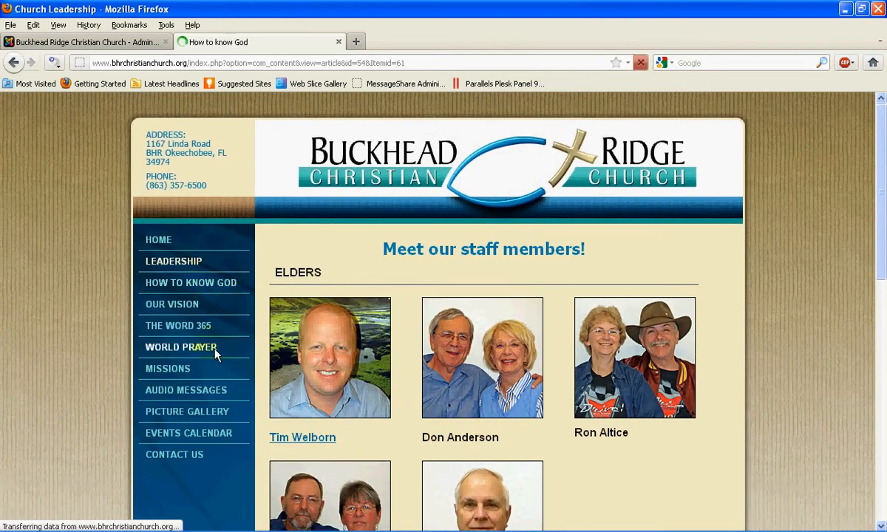
scroll(545, 464, down, 5)
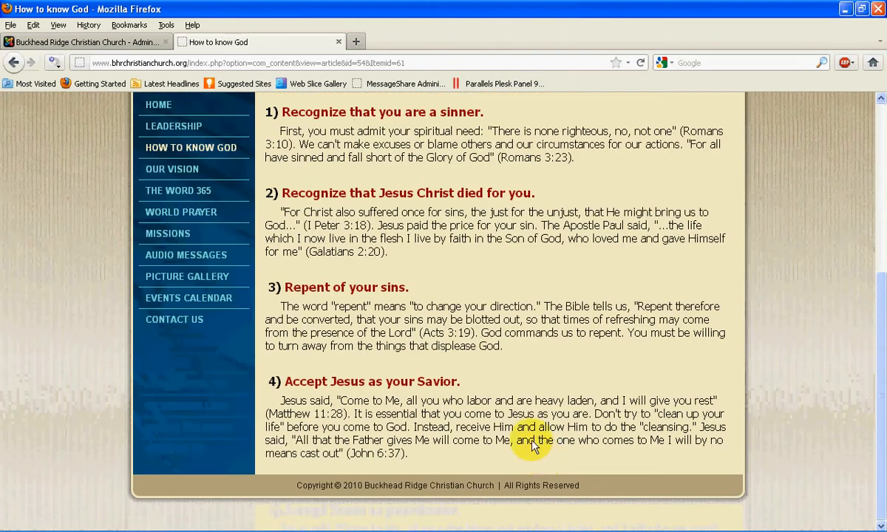
scroll(459, 375, up, 5)
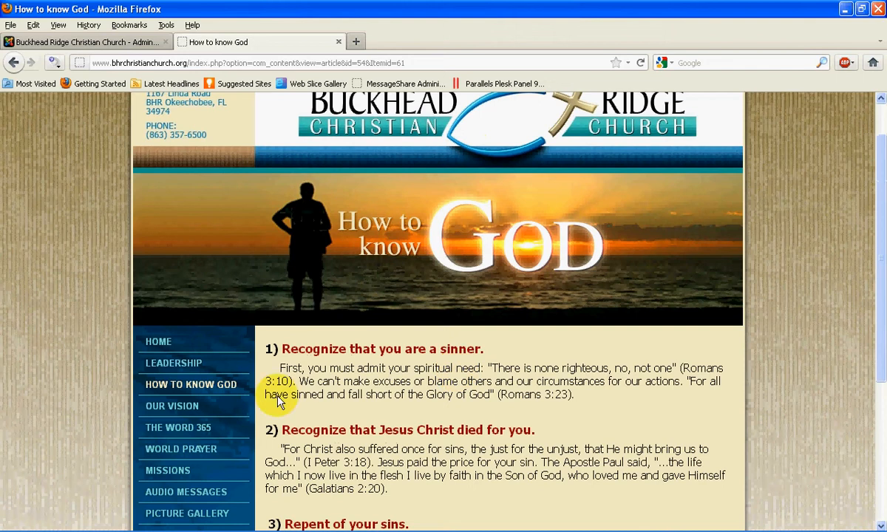
scroll(367, 428, down, 2)
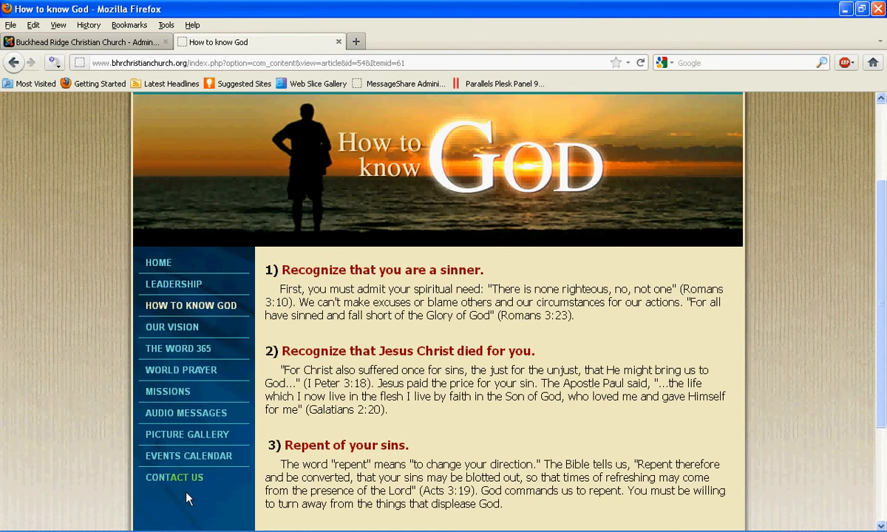
scroll(454, 396, up, 3)
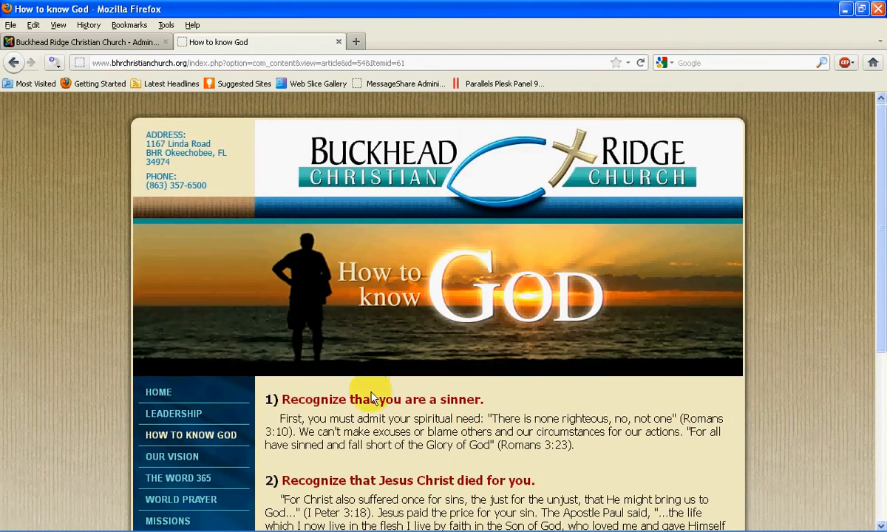
Step: Return to the site administration and open the Main Menu's item list to review its entries
click(102, 44)
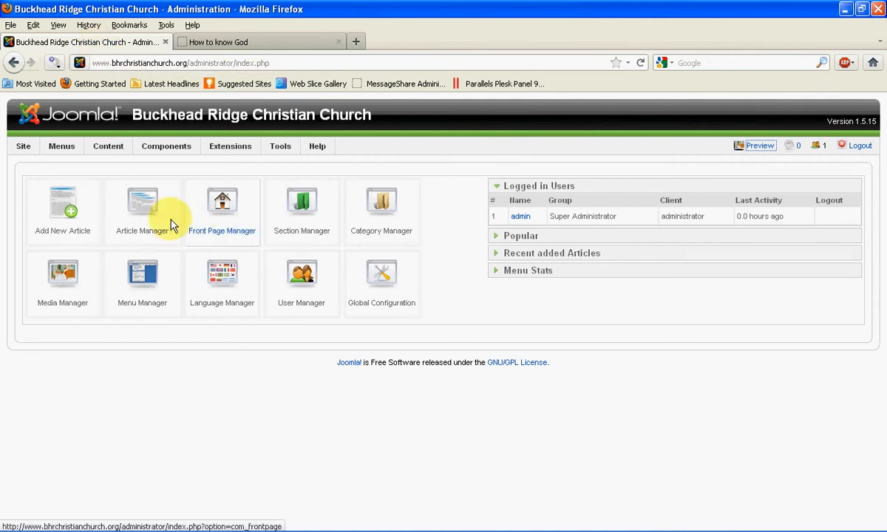
click(236, 48)
click(125, 44)
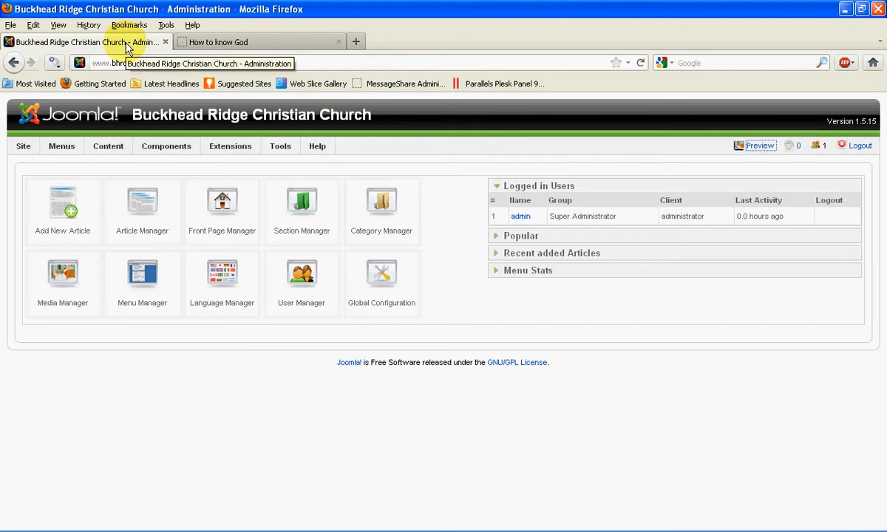
mouse_move(63, 150)
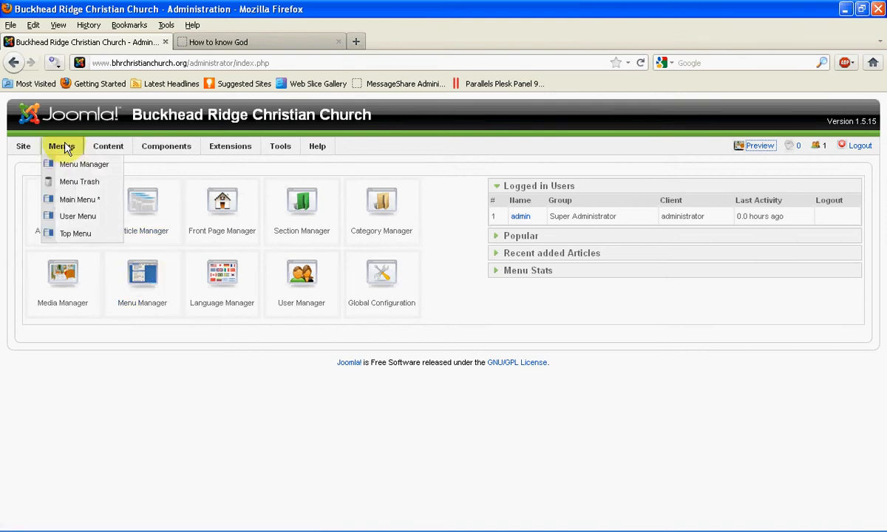
click(96, 202)
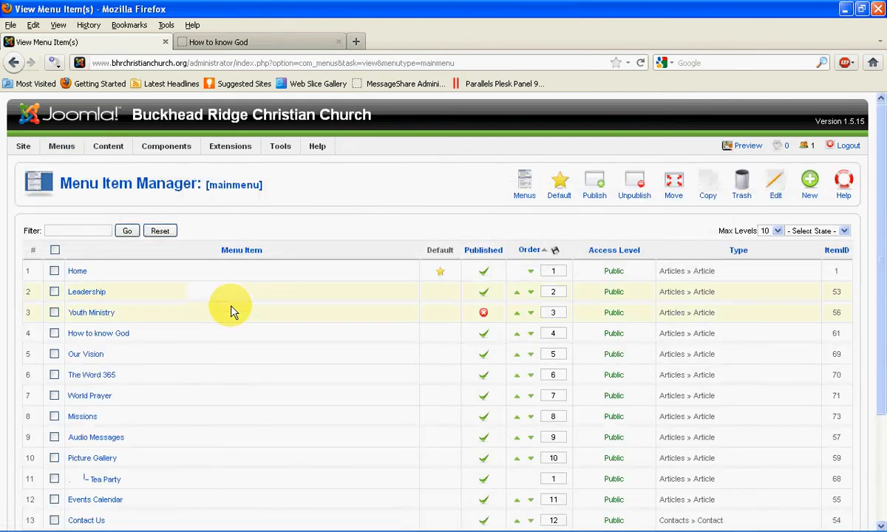
scroll(231, 309, down, 3)
scroll(228, 306, up, 3)
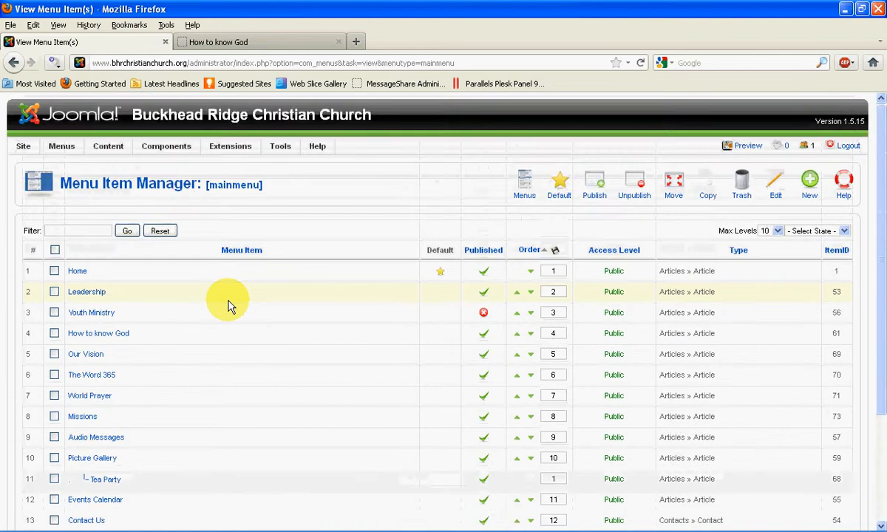
scroll(111, 306, down, 3)
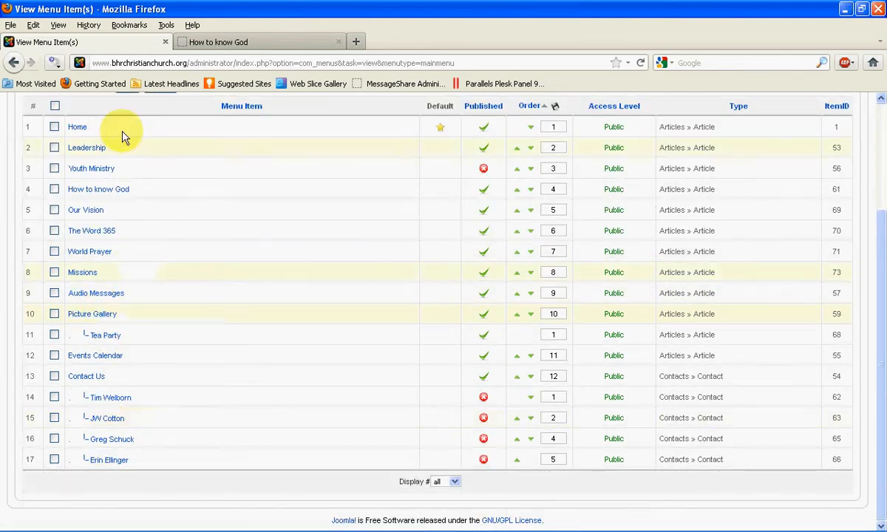
scroll(185, 236, up, 2)
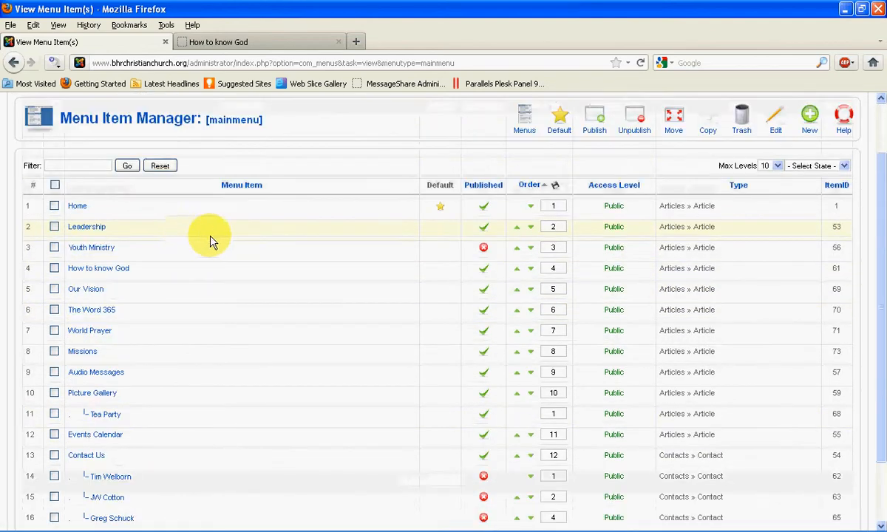
Step: Compare the live site's navigation links with the Main Menu items, including the unpublished Youth Ministry entry
click(227, 43)
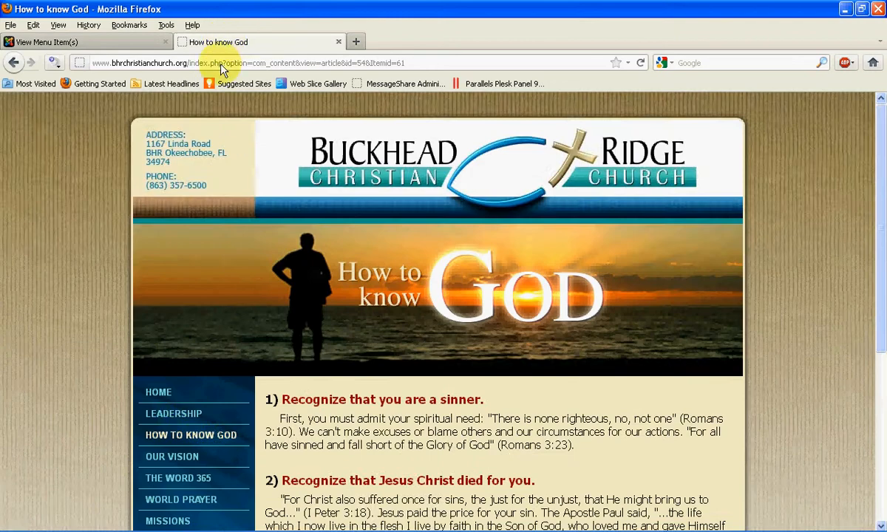
scroll(59, 300, down, 5)
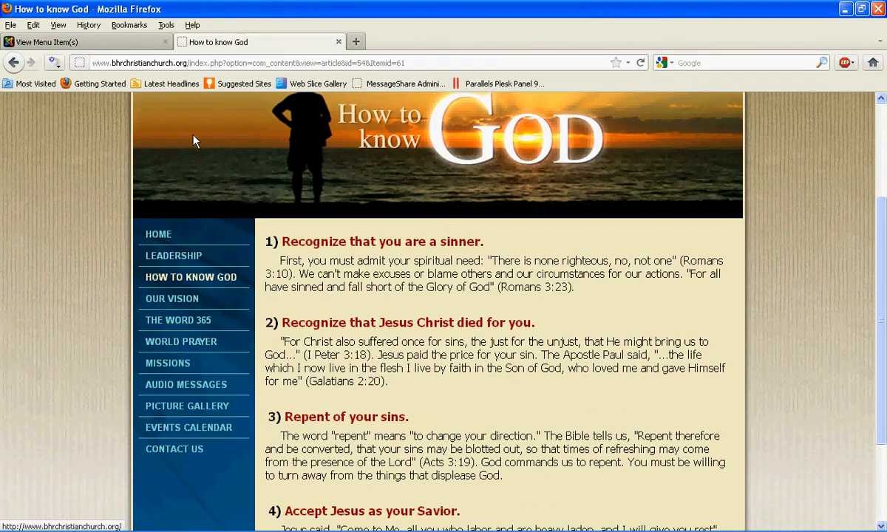
click(127, 43)
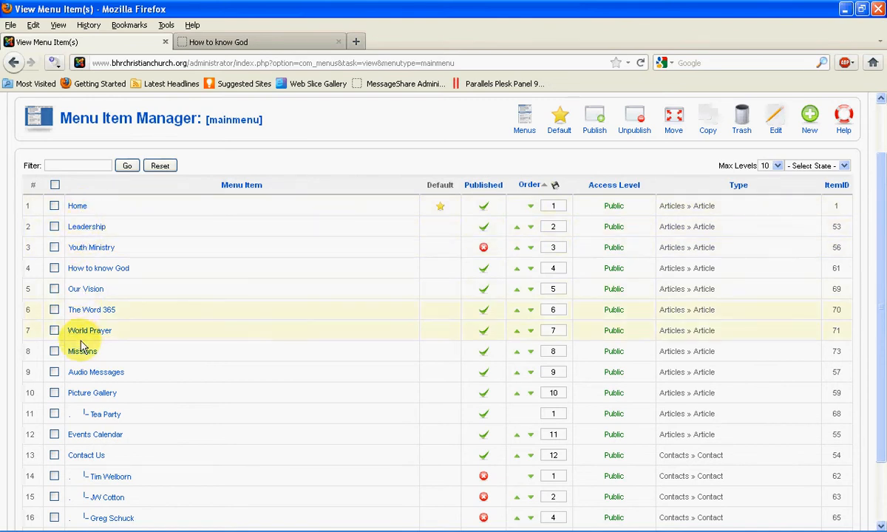
scroll(247, 329, down, 2)
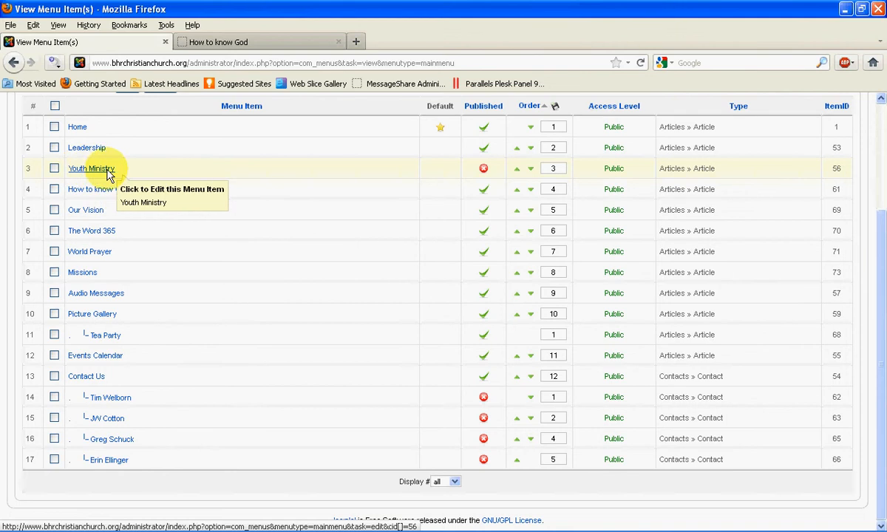
click(221, 42)
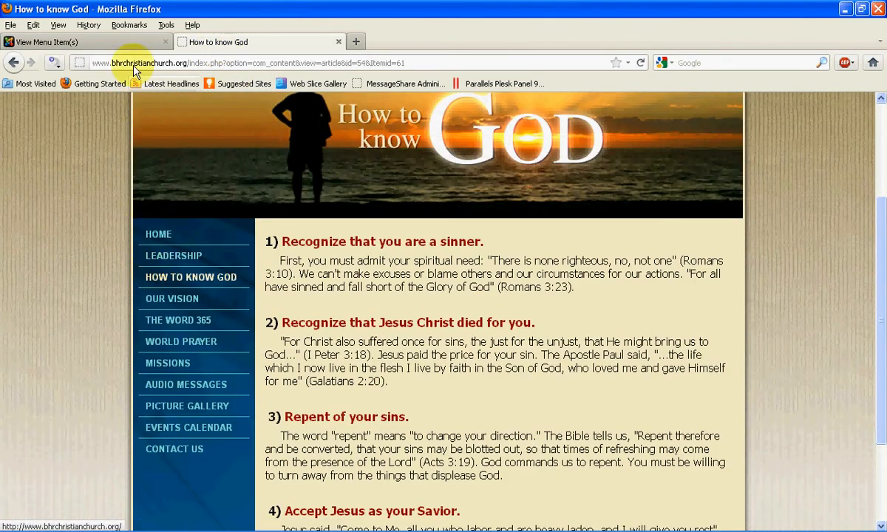
click(122, 42)
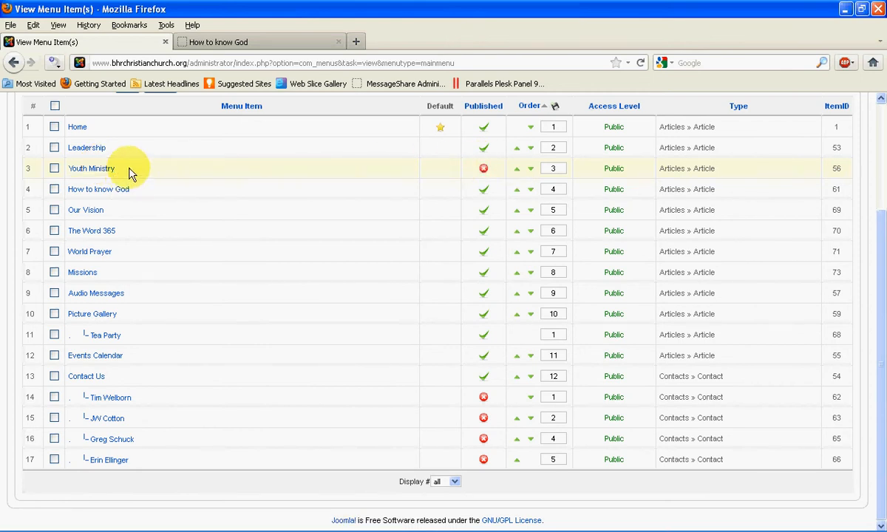
click(221, 42)
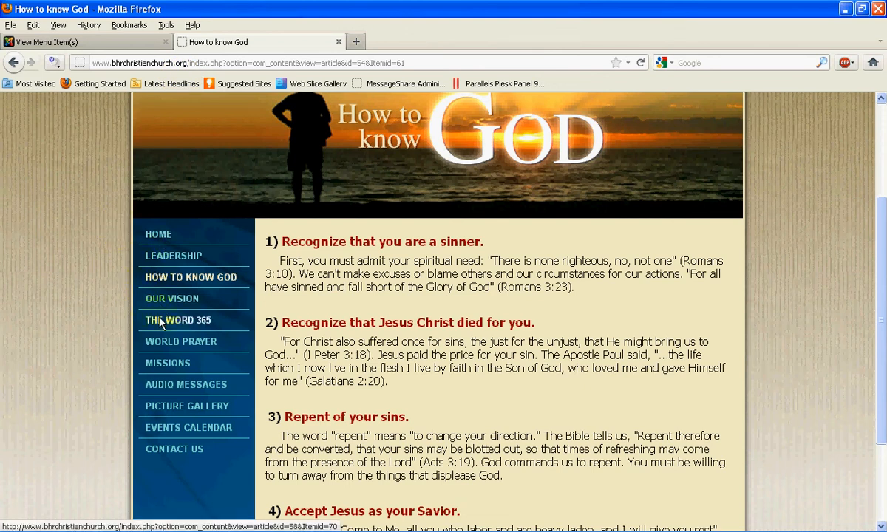
click(133, 43)
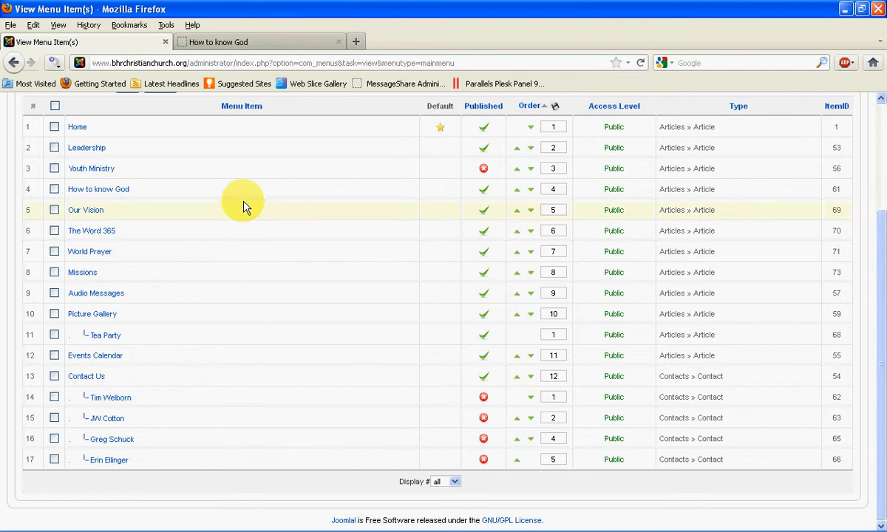
Step: Review the Main Menu's item list and start a new menu item in it
scroll(246, 208, up, 3)
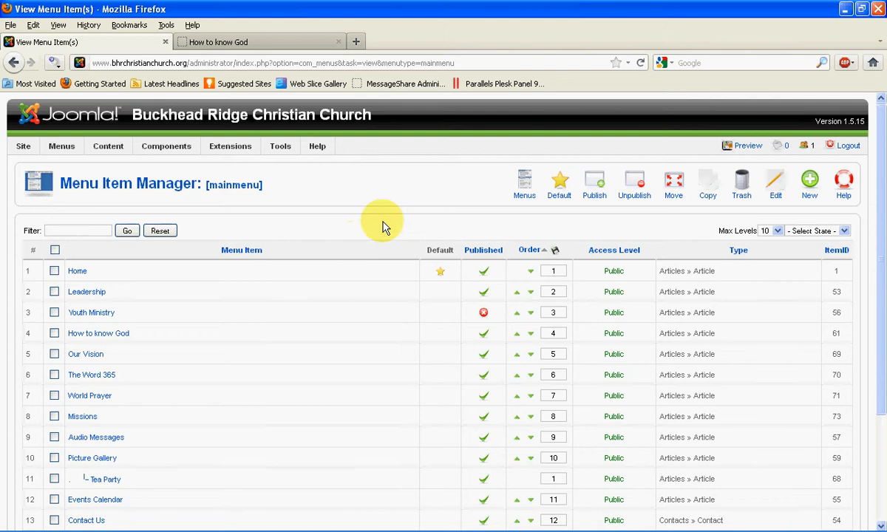
scroll(218, 262, down, 3)
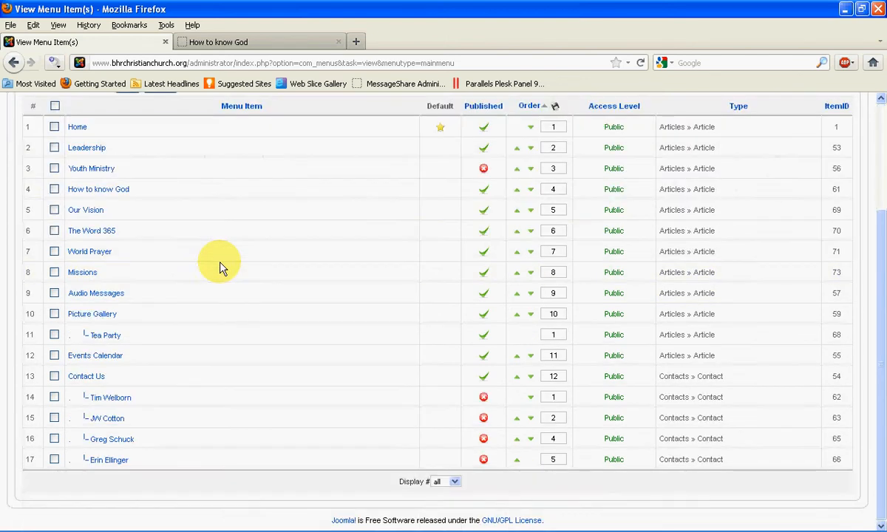
scroll(219, 268, up, 2)
scroll(219, 268, up, 2)
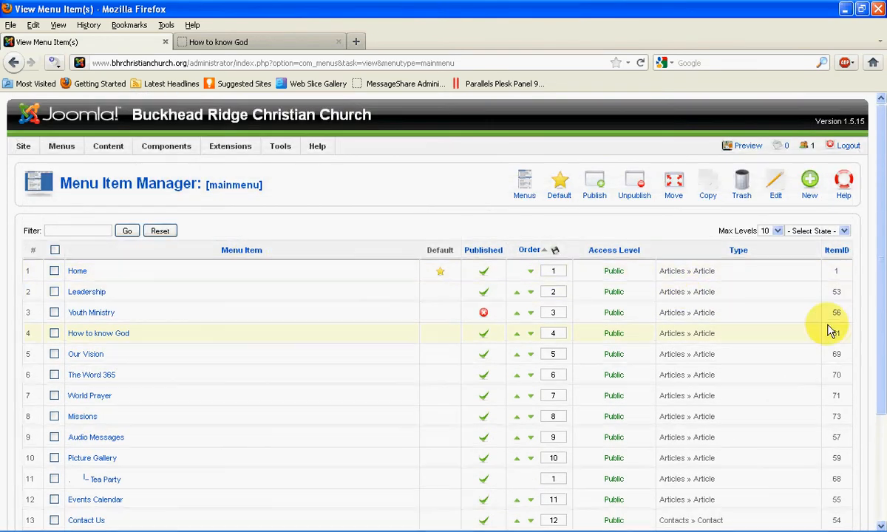
click(811, 184)
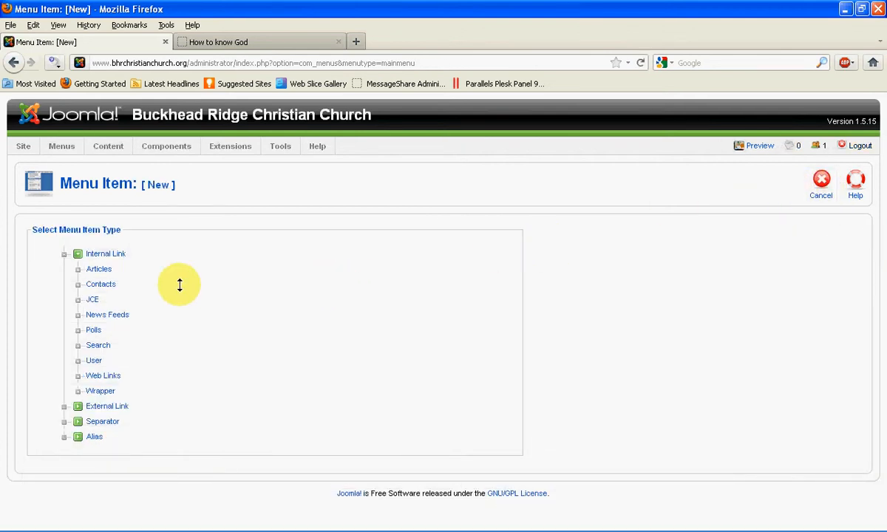
click(102, 268)
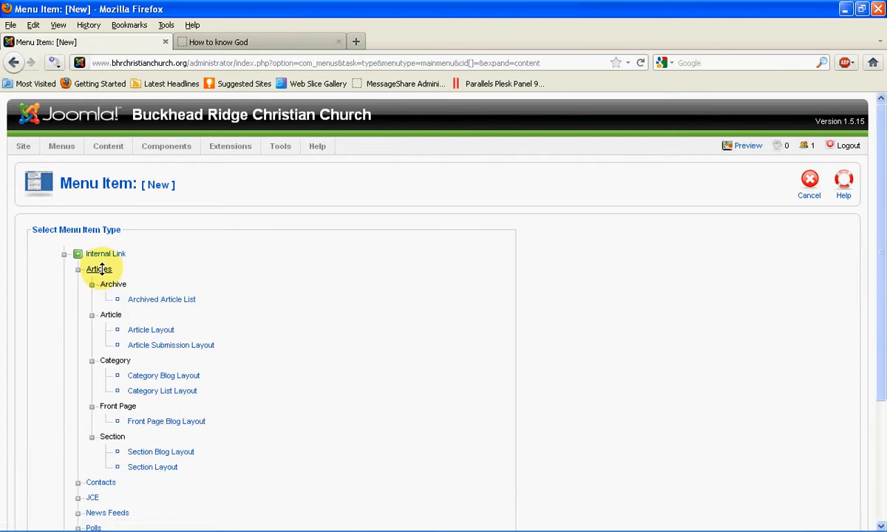
click(14, 62)
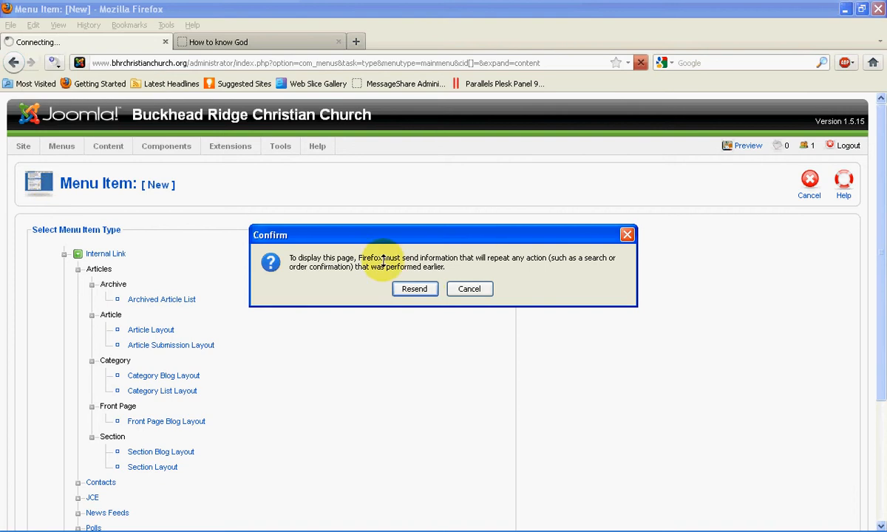
click(418, 289)
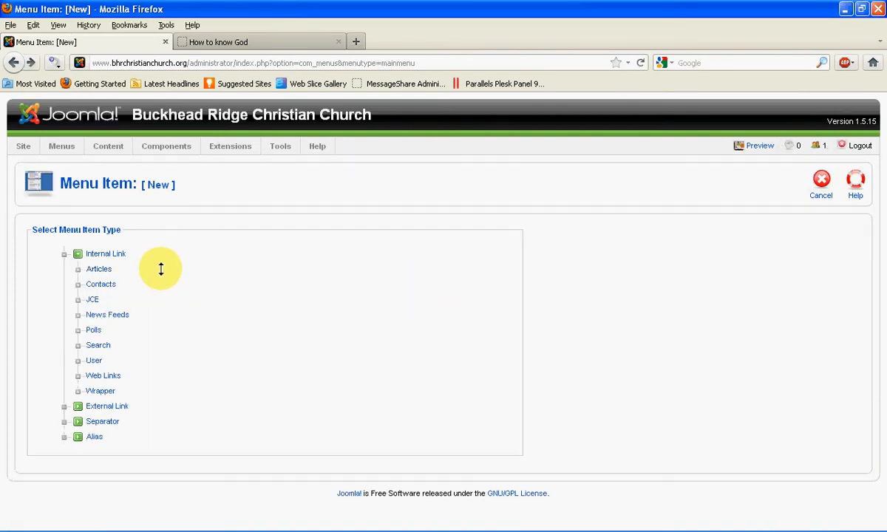
Step: Choose the internal Articles link type Article Layout and title the new menu item Seniors Ministry
click(94, 266)
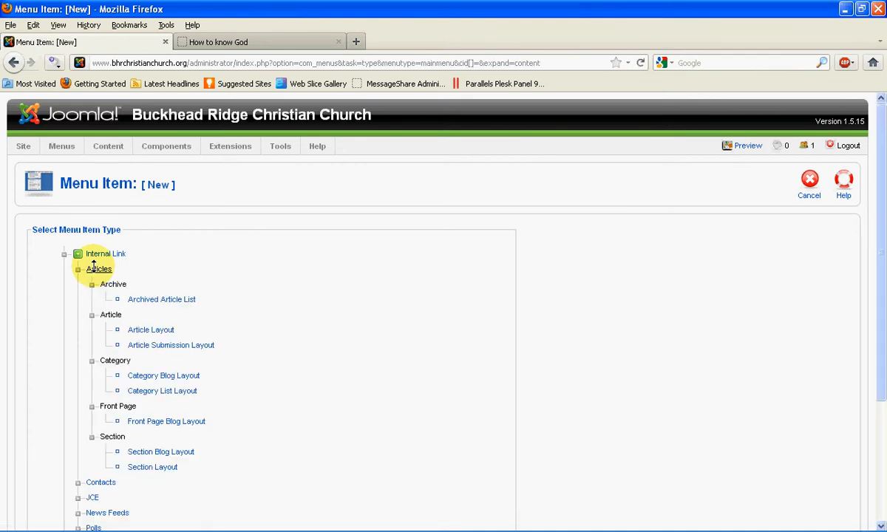
click(150, 328)
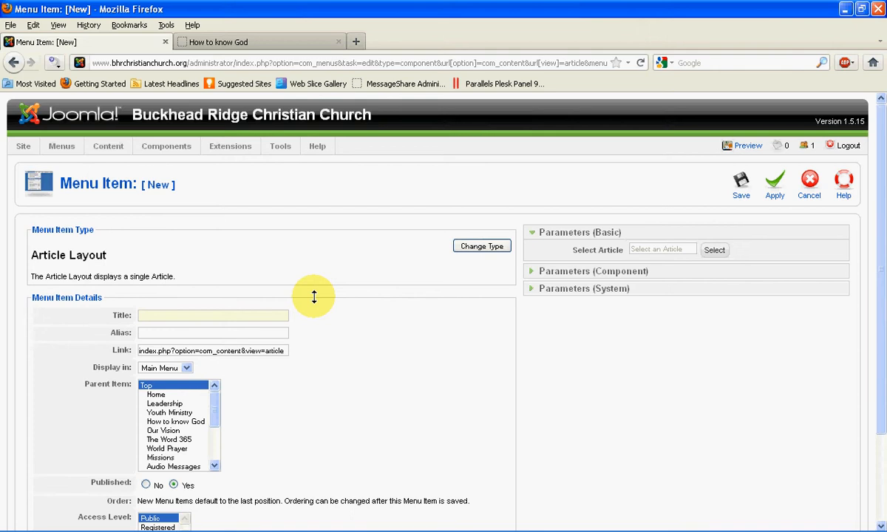
text(Sen)
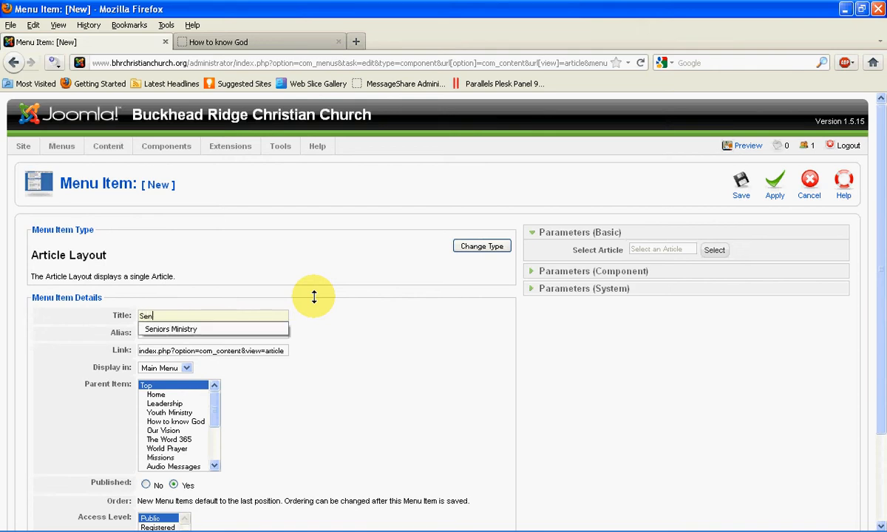
text(iors Ministry)
click(321, 315)
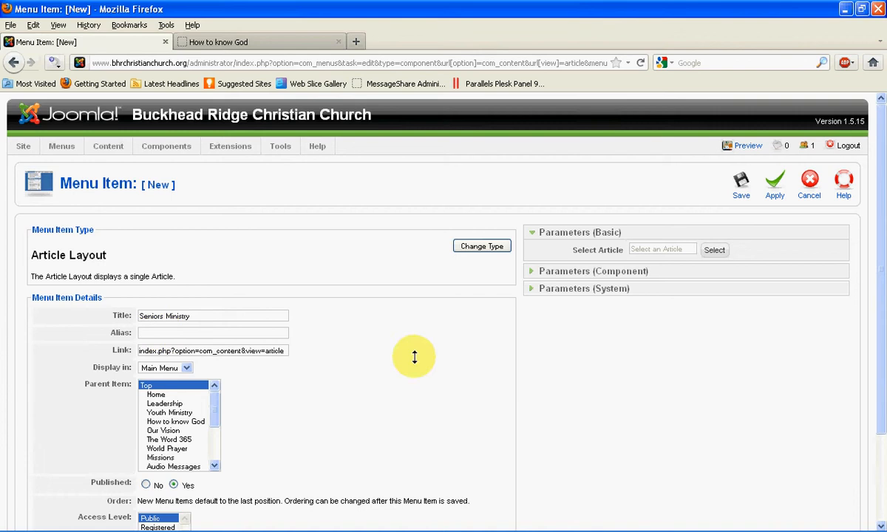
Step: Assign the Seniors Ministry article to the new menu item and save it
scroll(415, 356, down, 2)
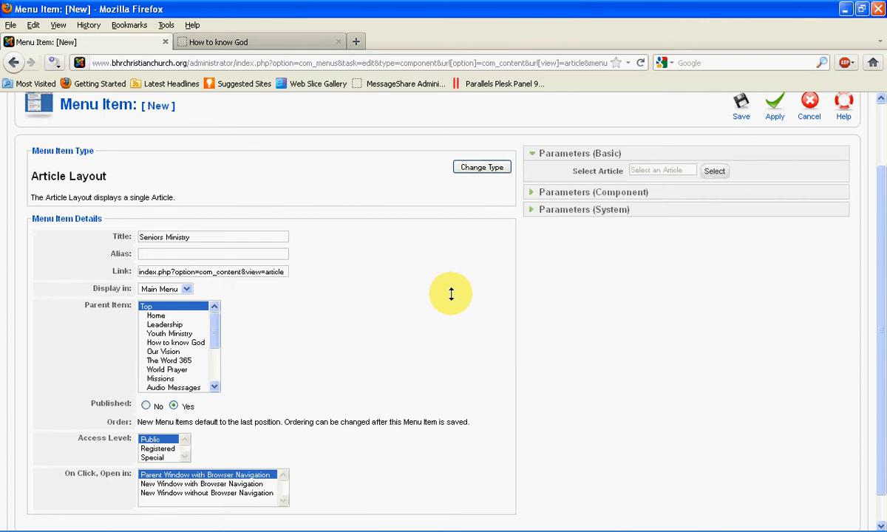
scroll(451, 294, up, 2)
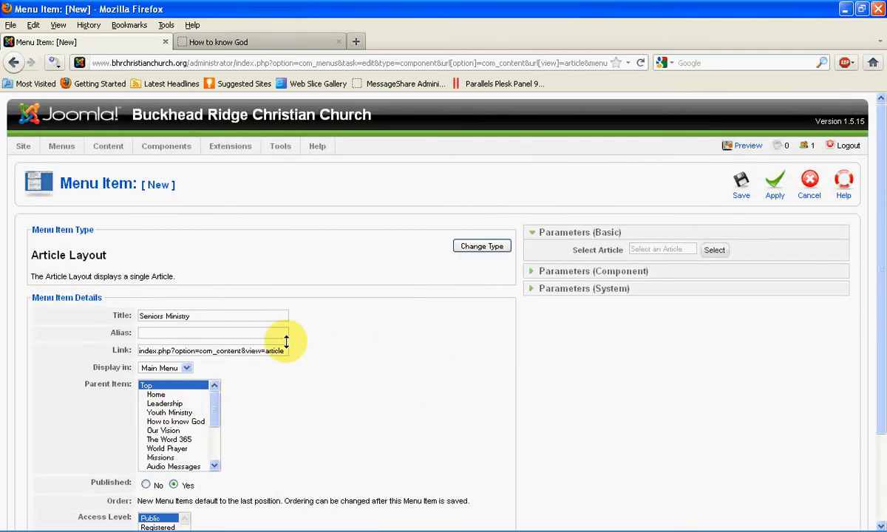
drag(199, 316, 135, 315)
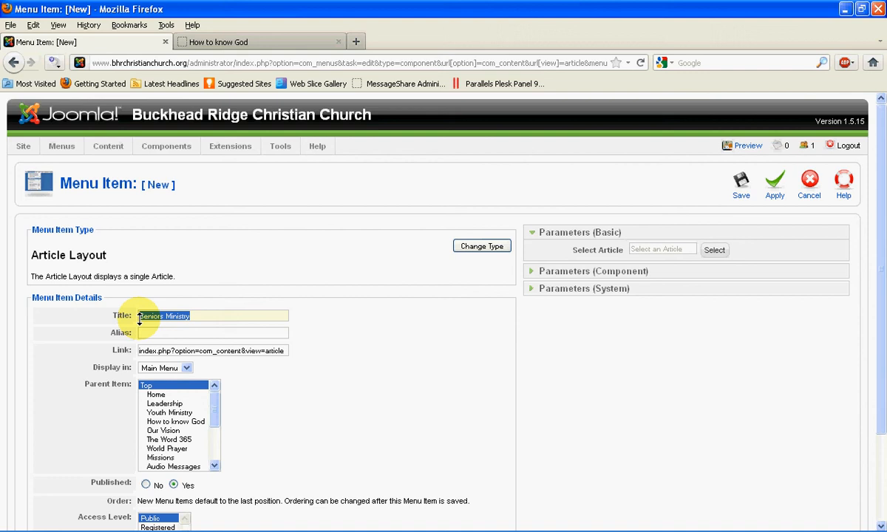
click(191, 332)
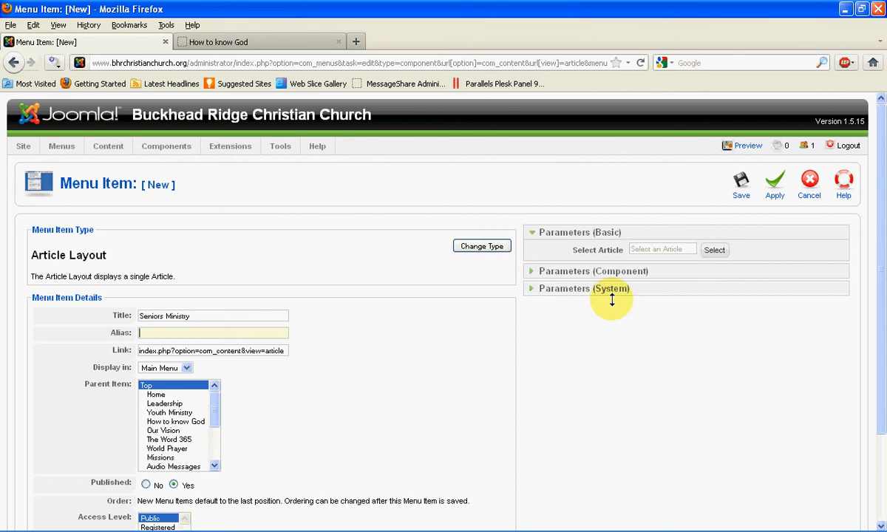
click(713, 250)
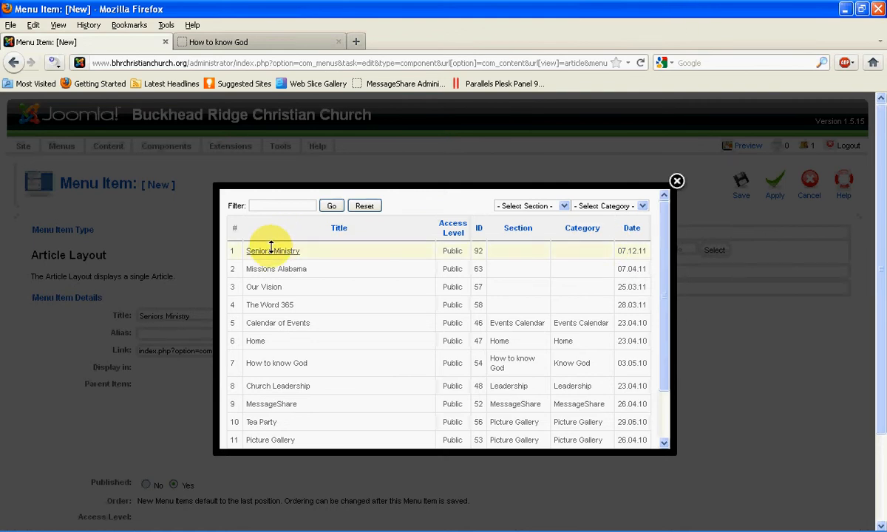
click(271, 250)
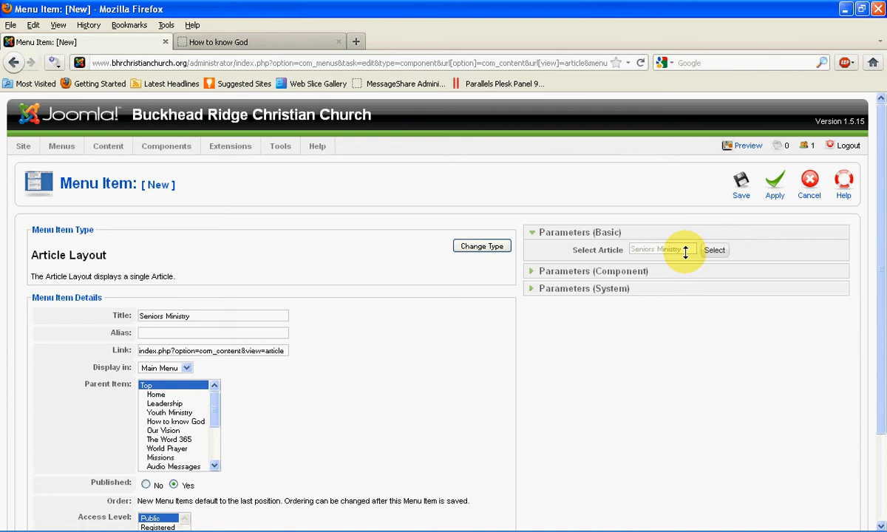
click(741, 185)
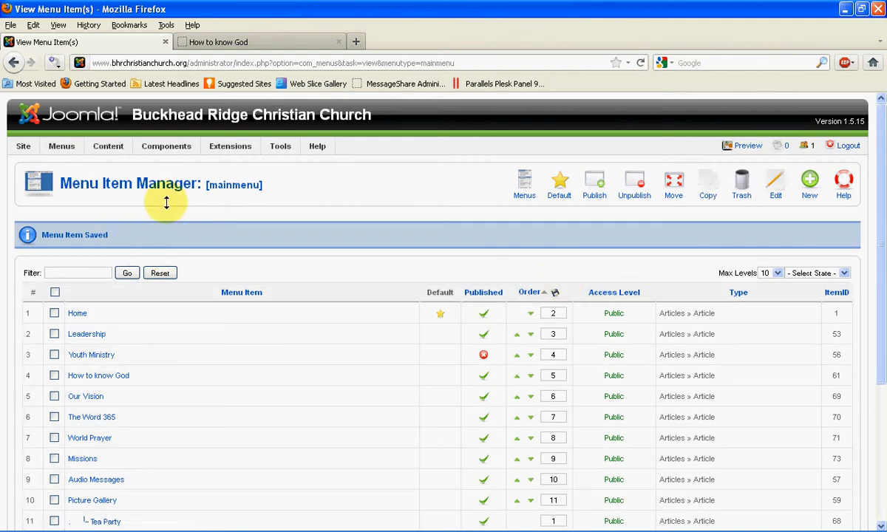
Step: Unpublish the Seniors Ministry menu item and publish it again
scroll(277, 373, down, 2)
scroll(273, 370, down, 3)
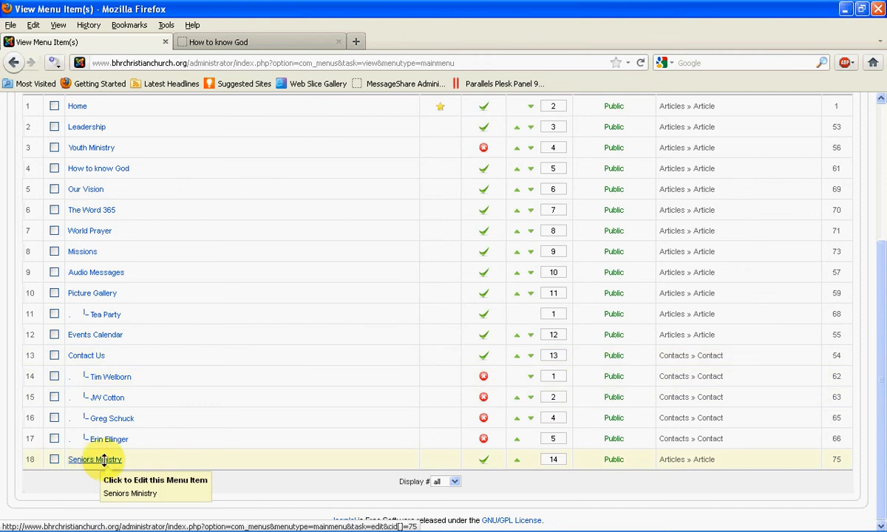
click(483, 459)
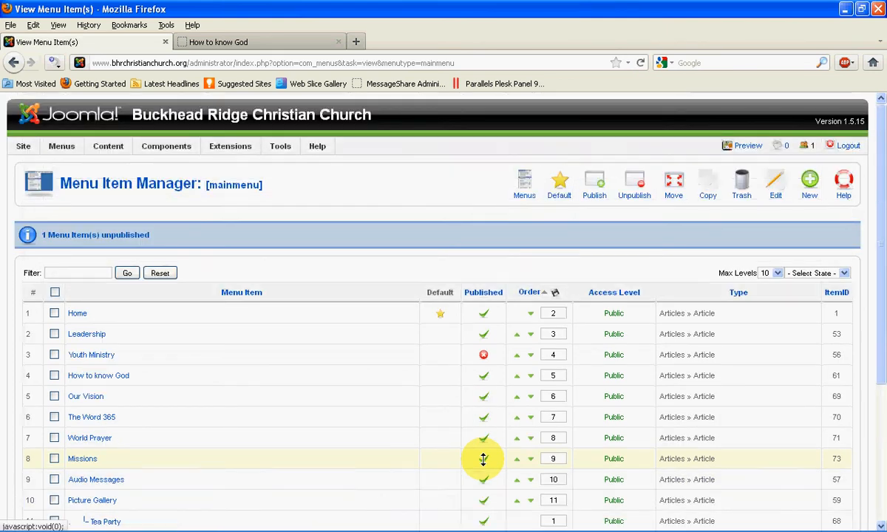
scroll(483, 459, down, 5)
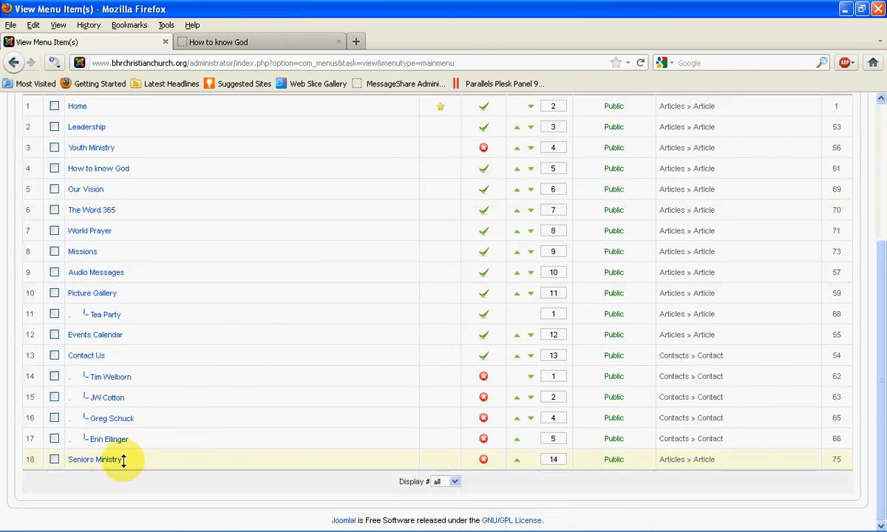
click(483, 458)
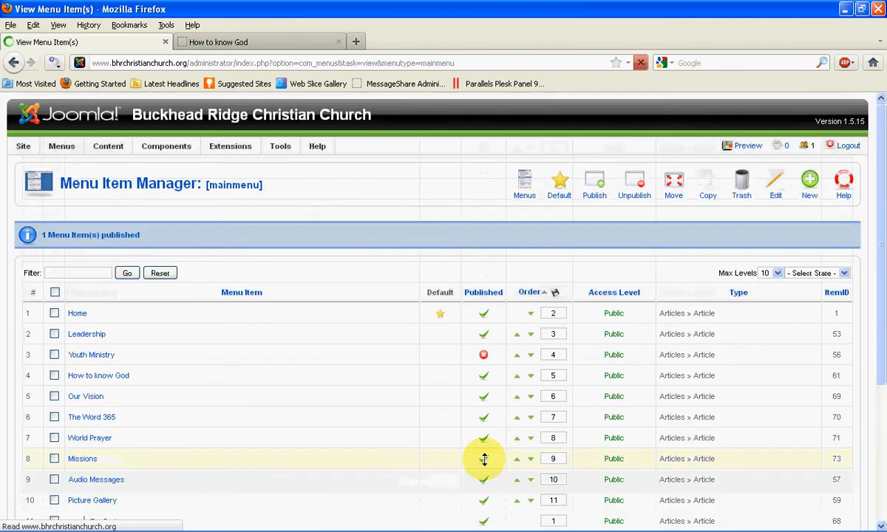
scroll(379, 438, down, 5)
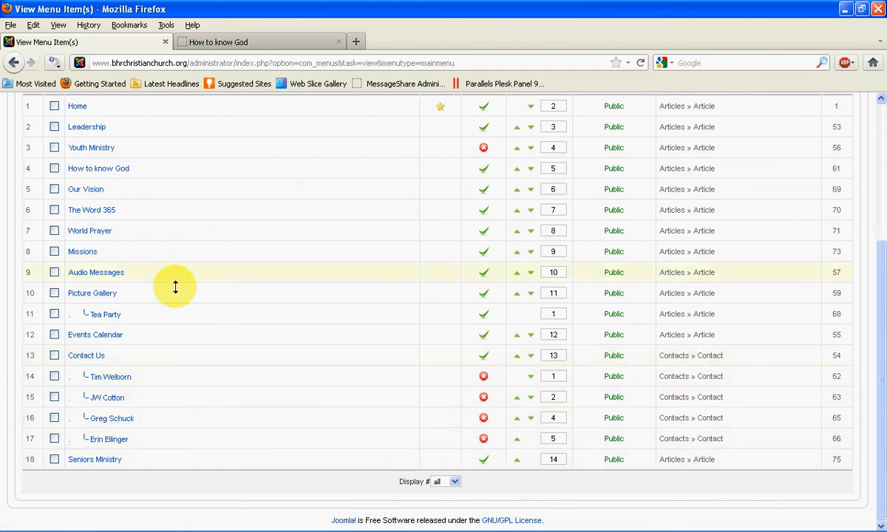
Step: Refresh the live church website and view the Seniors Ministry page from its navigation
click(288, 44)
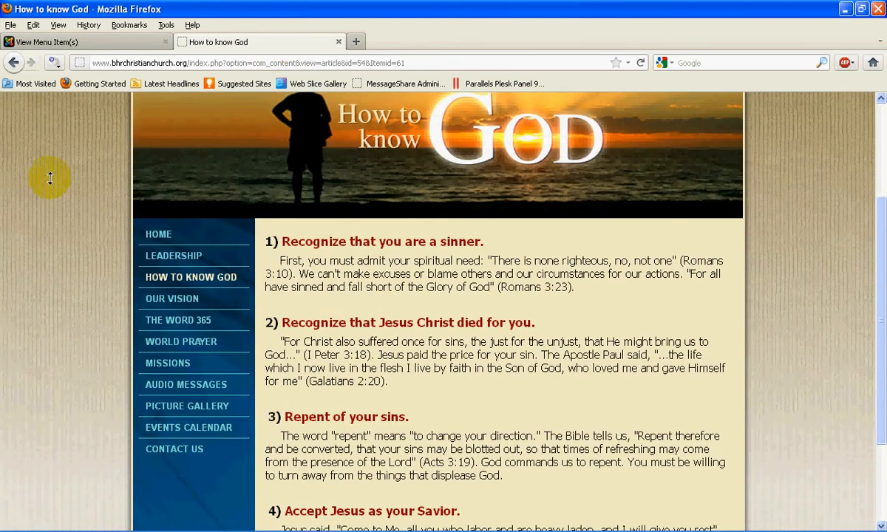
click(640, 63)
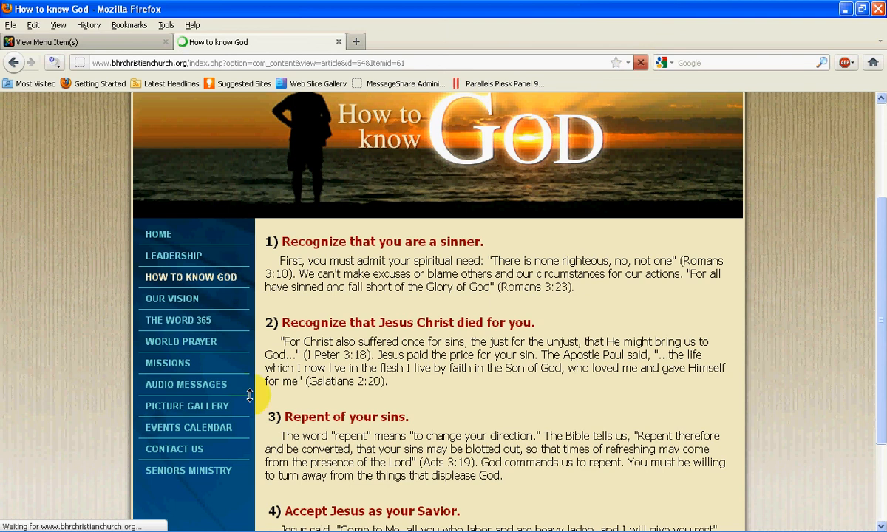
click(200, 470)
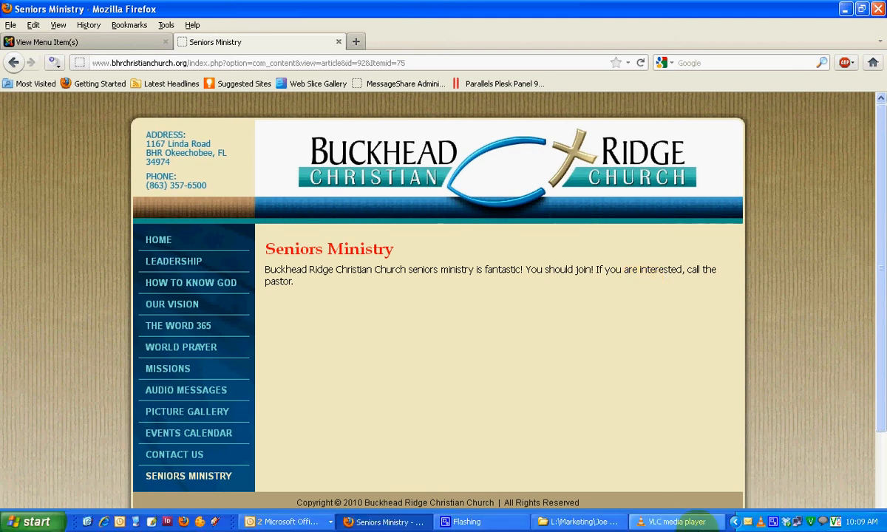
click(772, 521)
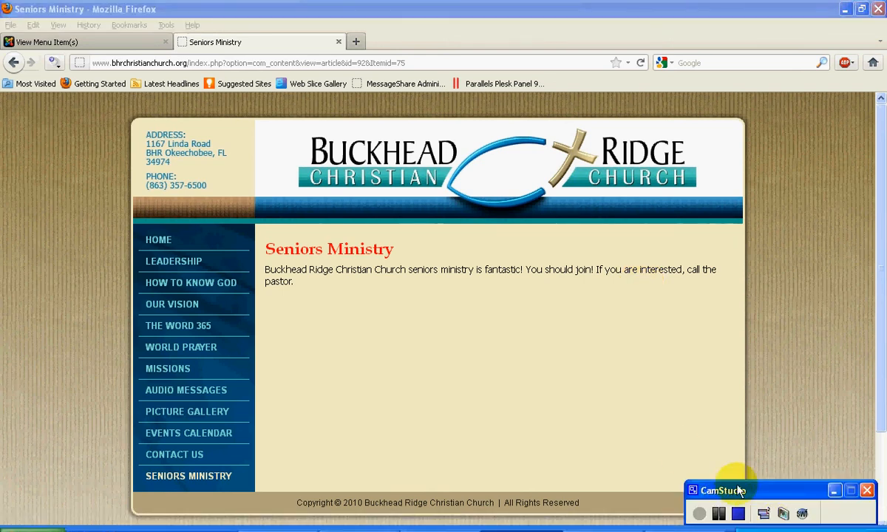